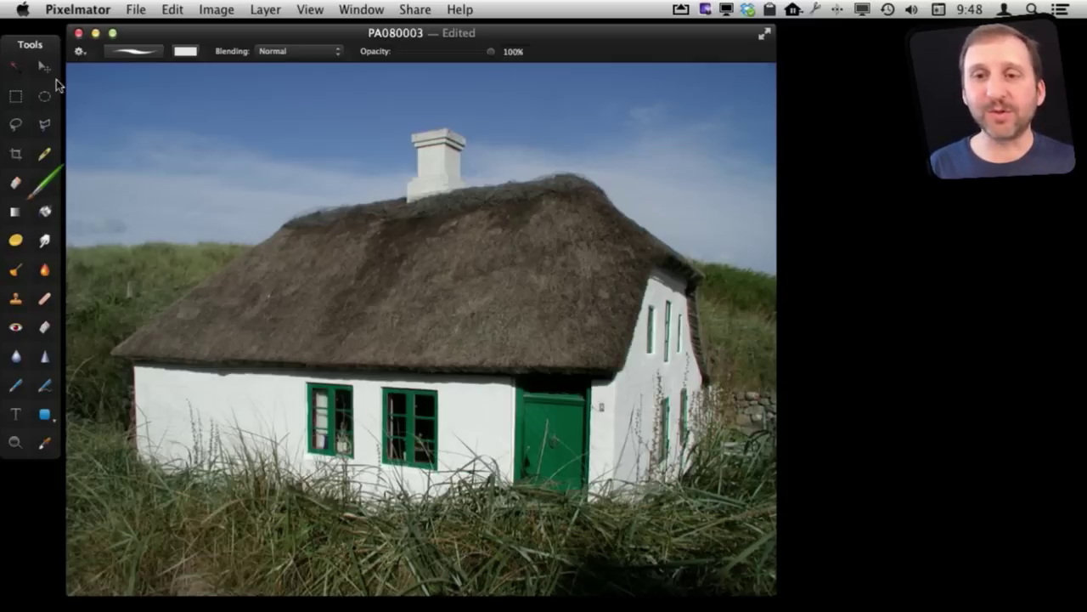
Step: Add the author's name as text, widened to fit on one line near the top-left corner
{"action": "left_click", "coordinate": [17, 415]}
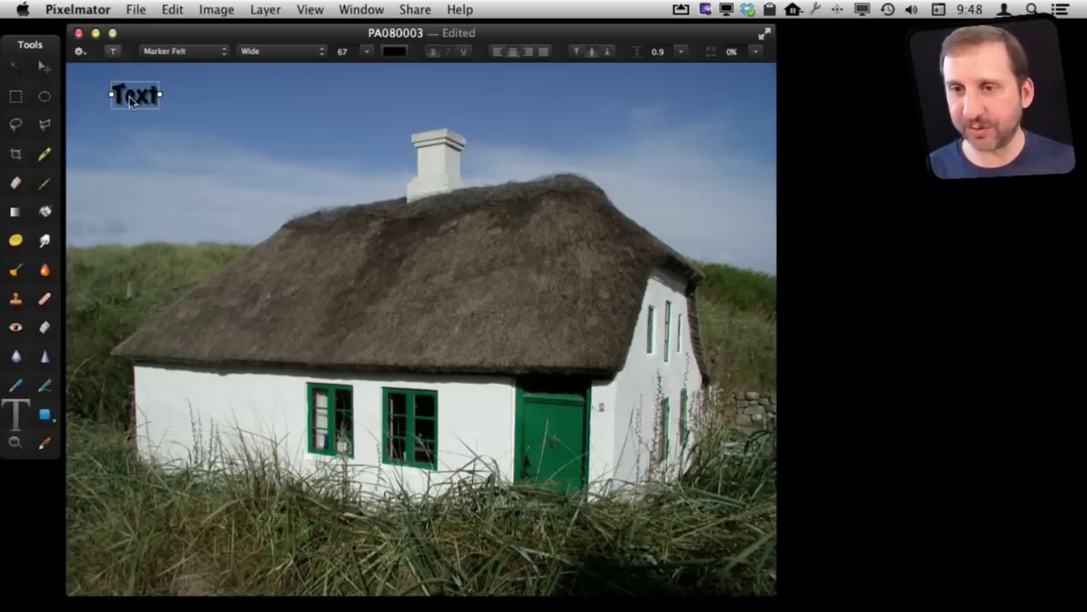
{"action": "type", "text": "Gary Rosenzw"}
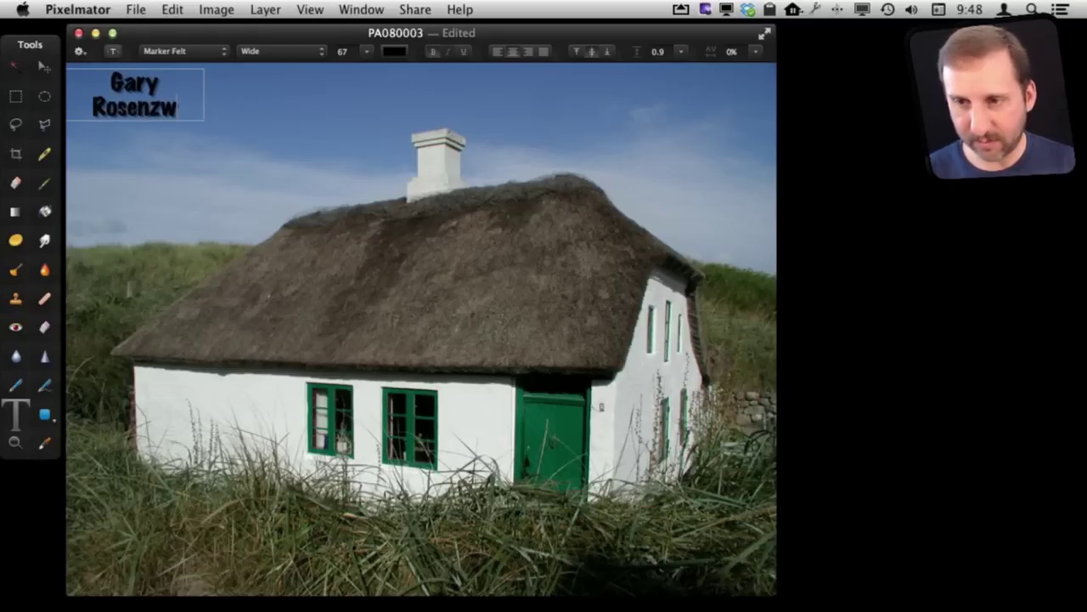
{"action": "type", "text": "eig"}
{"action": "key", "text": "Escape"}
{"action": "left_click", "coordinate": [182, 99]}
{"action": "left_click_drag", "start_coordinate": [202, 94], "coordinate": [265, 95]}
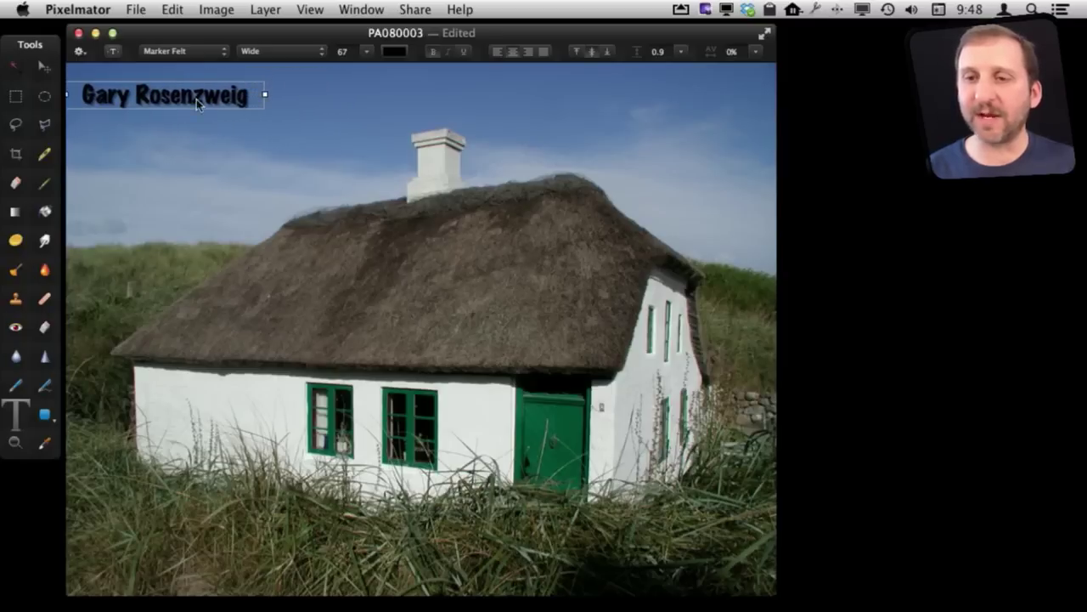
{"action": "left_click_drag", "start_coordinate": [196, 99], "coordinate": [196, 90]}
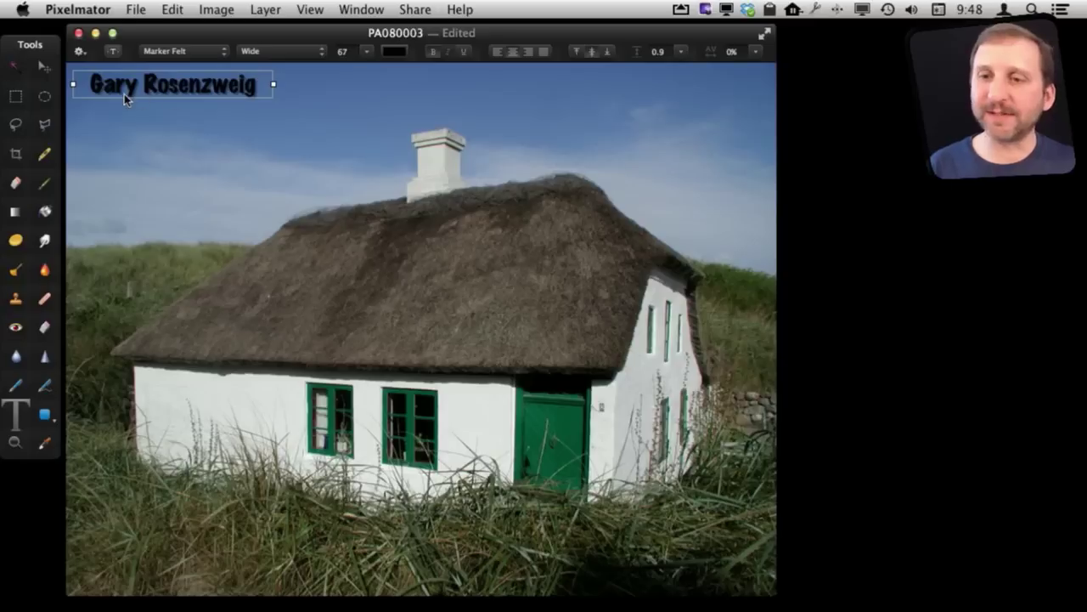
Step: Set the name in Minion Pro Bold, right-aligned, and move it to the photo's top-right corner
{"action": "left_click", "coordinate": [180, 53]}
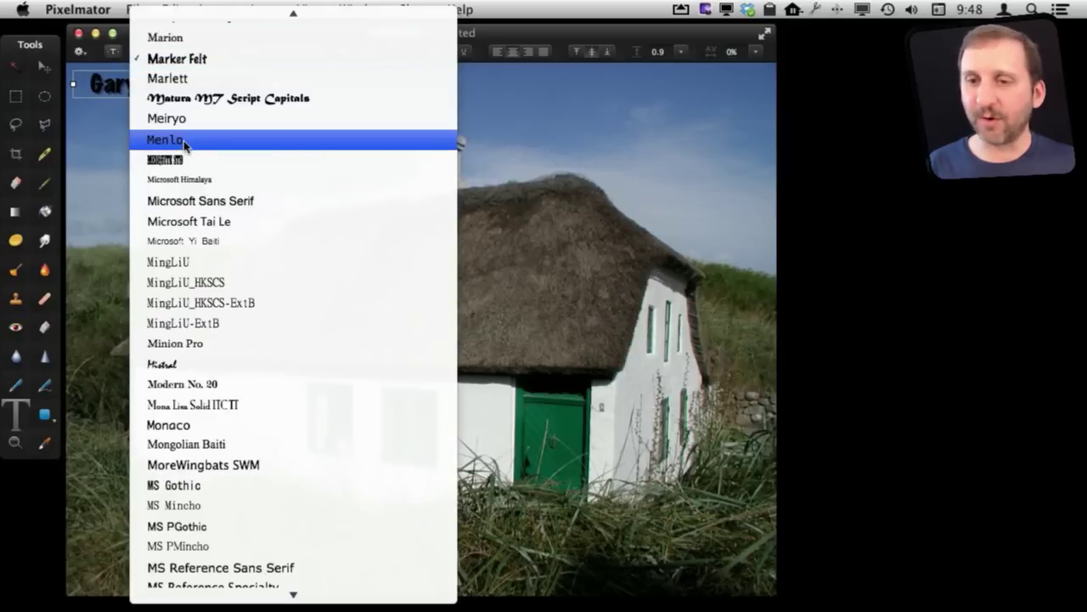
{"action": "left_click", "coordinate": [199, 344]}
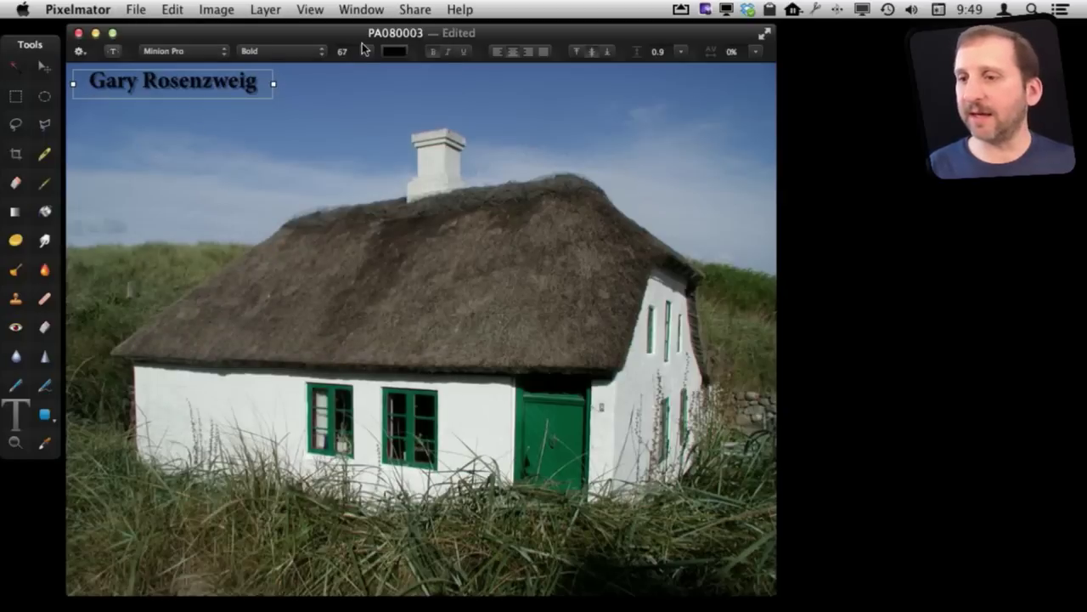
{"action": "left_click", "coordinate": [496, 52]}
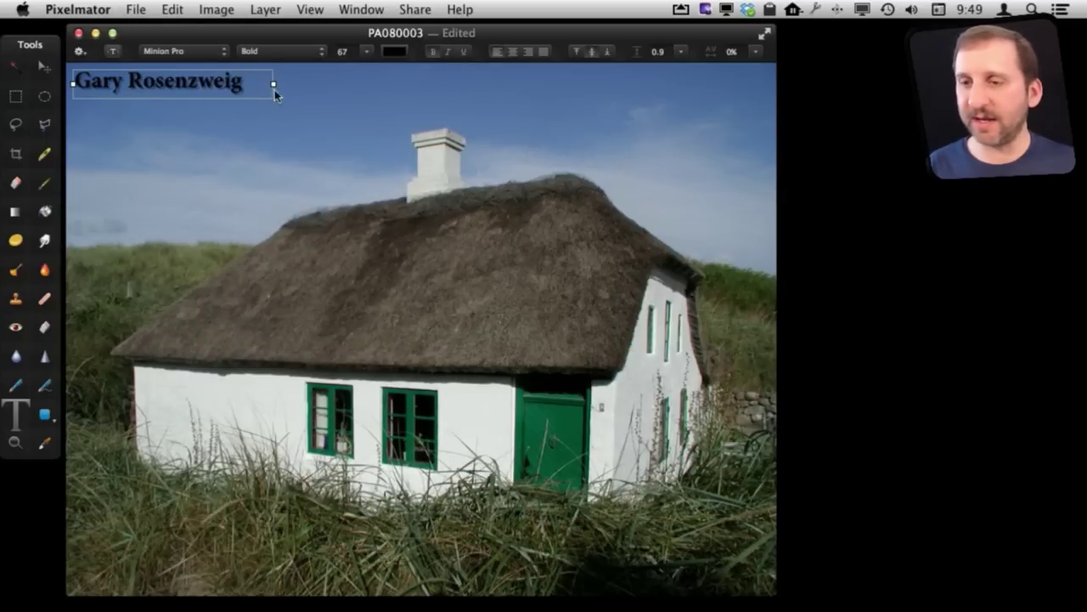
{"action": "left_click", "coordinate": [526, 52]}
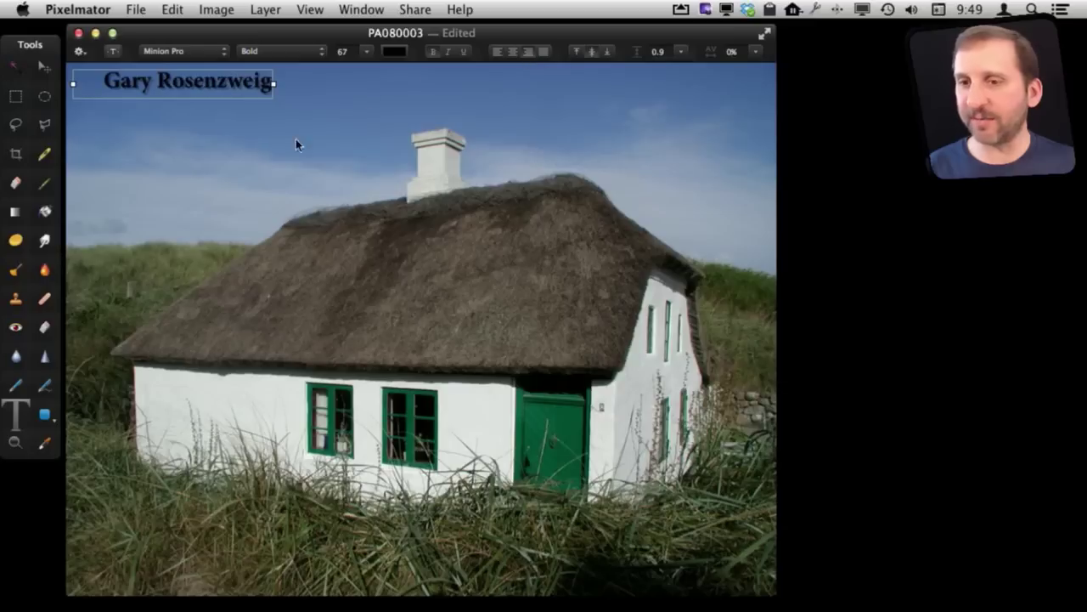
{"action": "left_click_drag", "start_coordinate": [196, 81], "coordinate": [681, 81]}
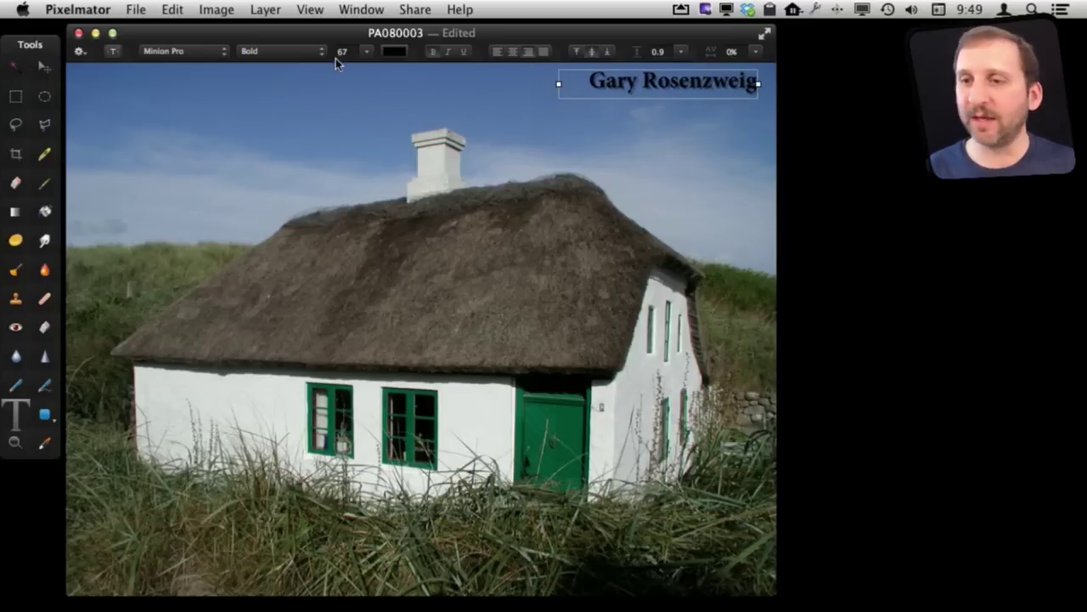
{"action": "left_click", "coordinate": [365, 54]}
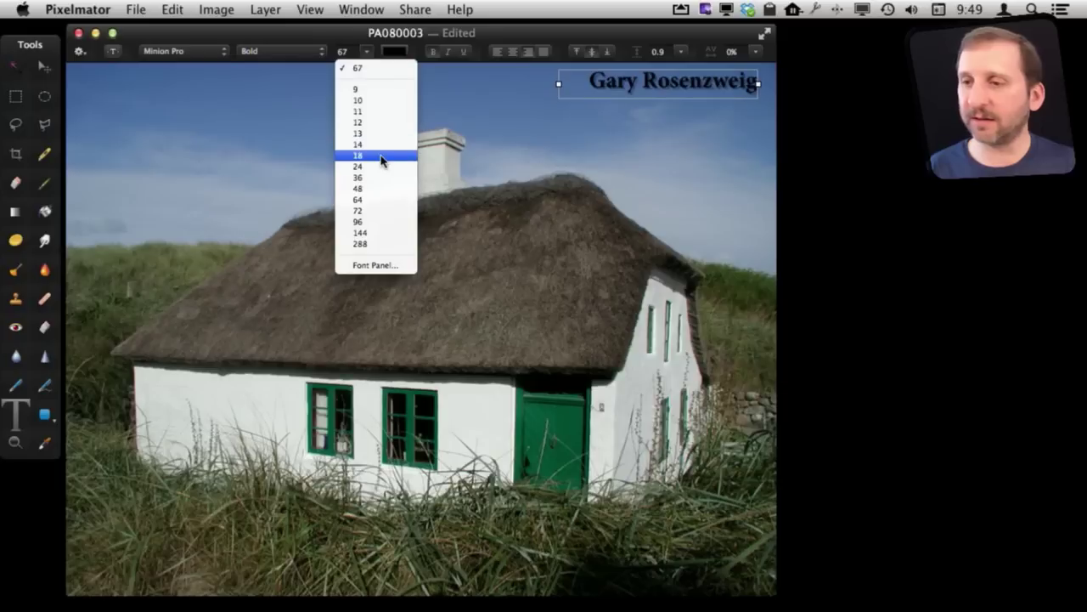
Step: Change the name's text size from 18 to 36, leaving the Fonts panel open
{"action": "left_click", "coordinate": [379, 152]}
{"action": "left_click", "coordinate": [366, 50]}
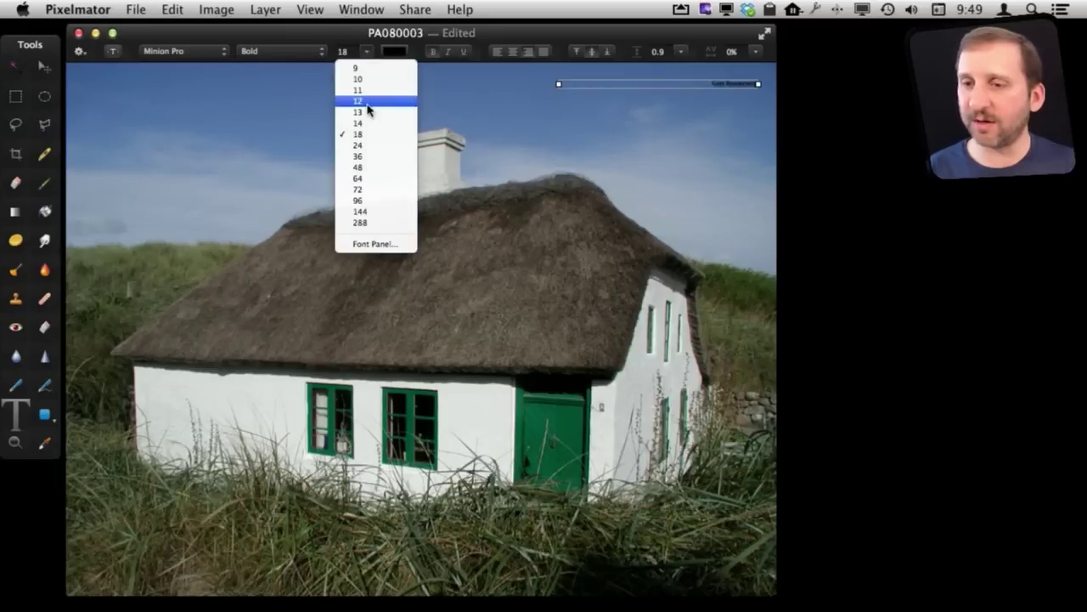
{"action": "left_click", "coordinate": [367, 158]}
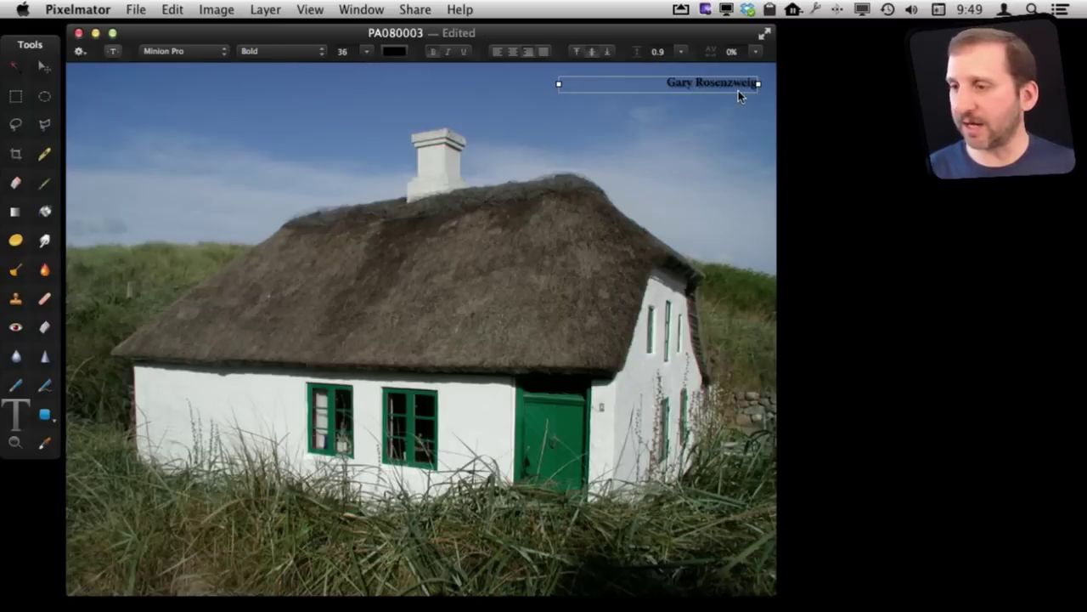
{"action": "key", "text": "super+t"}
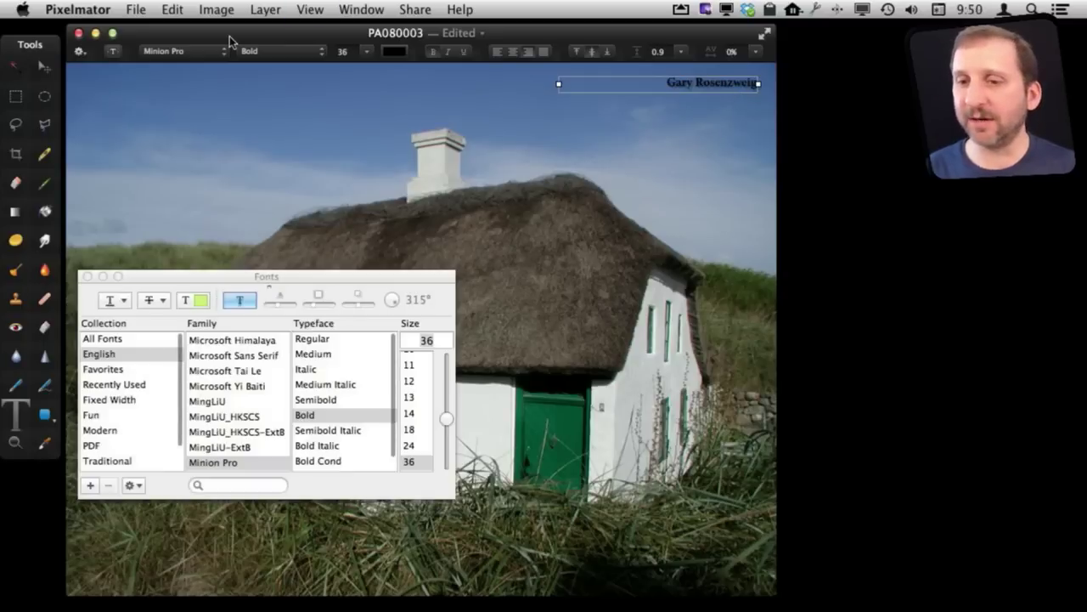
{"action": "left_click", "coordinate": [247, 302]}
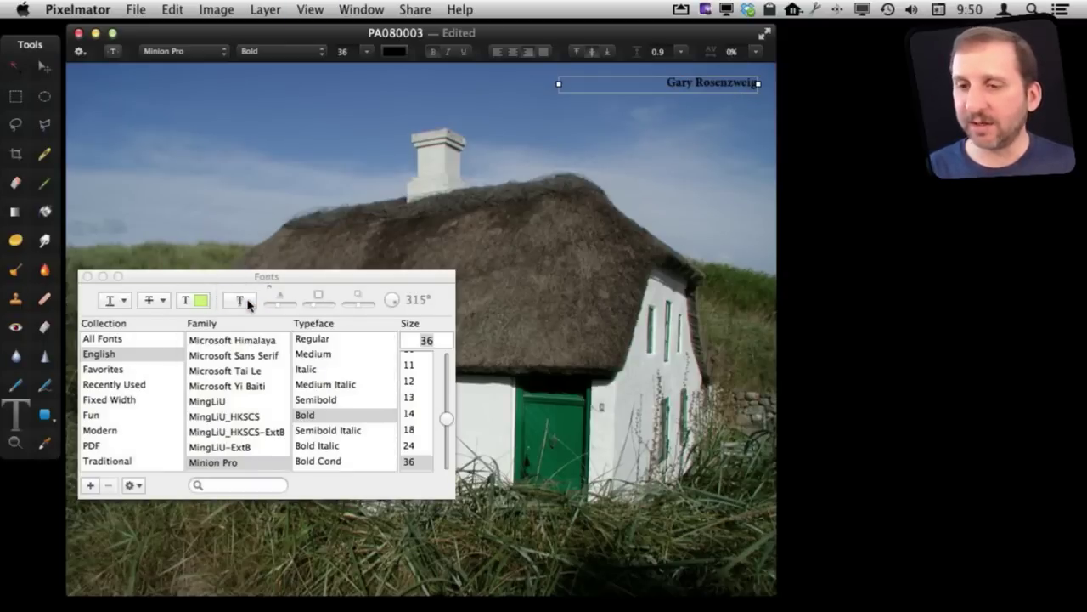
{"action": "left_click", "coordinate": [87, 276]}
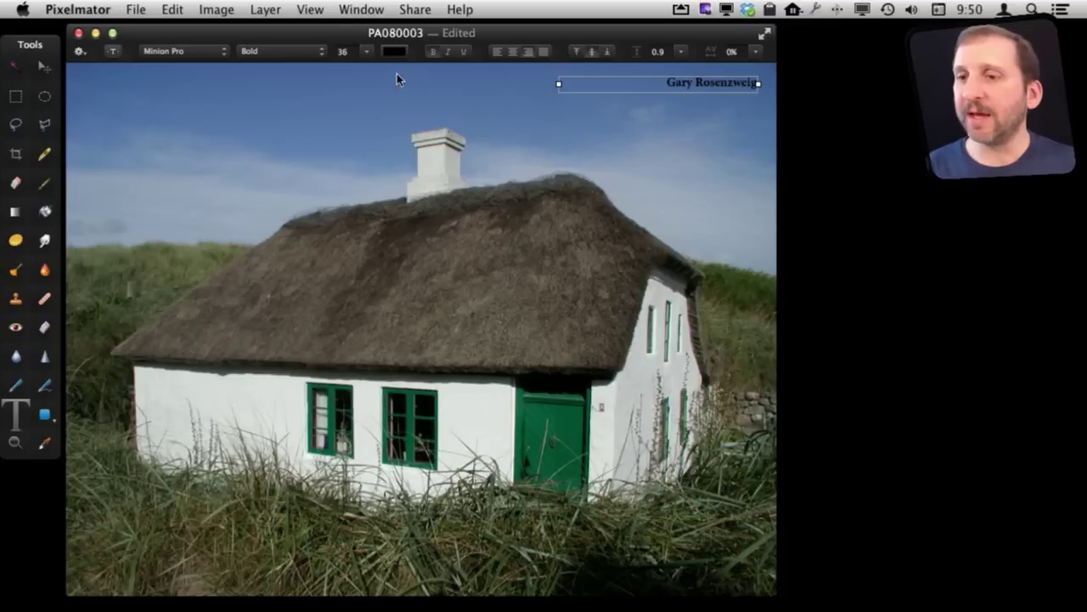
{"action": "left_click", "coordinate": [393, 52]}
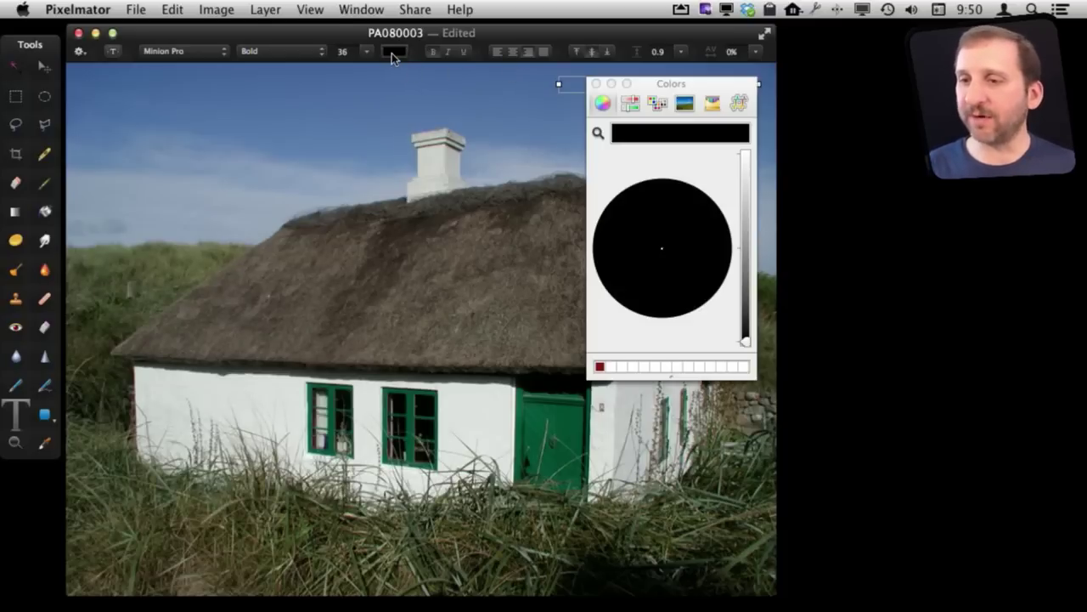
{"action": "left_click_drag", "start_coordinate": [649, 85], "coordinate": [372, 141]}
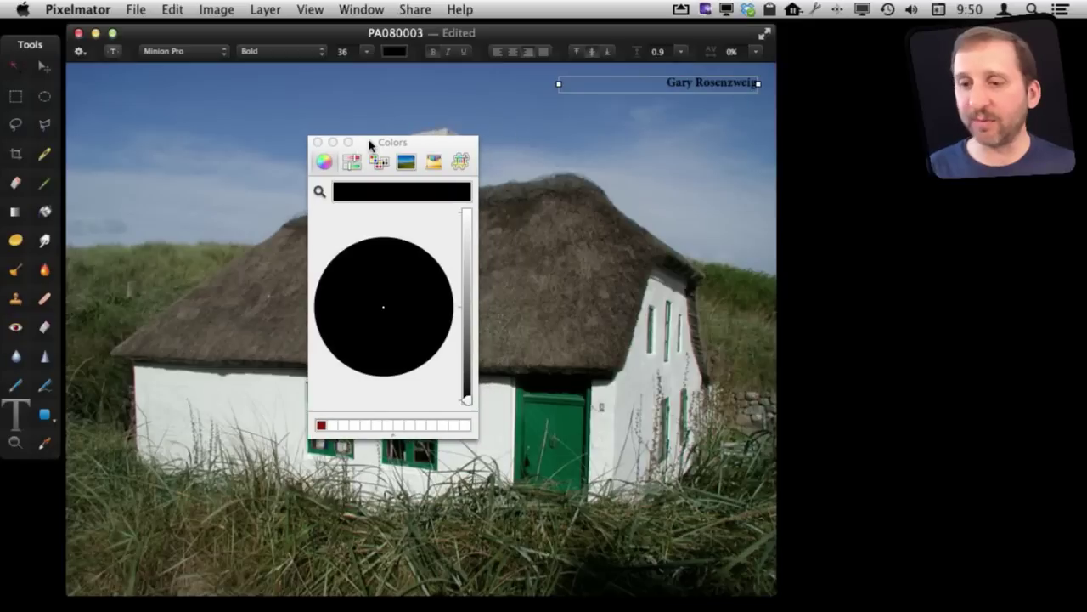
{"action": "left_click_drag", "start_coordinate": [466, 396], "coordinate": [466, 291]}
{"action": "left_click_drag", "start_coordinate": [358, 343], "coordinate": [355, 345]}
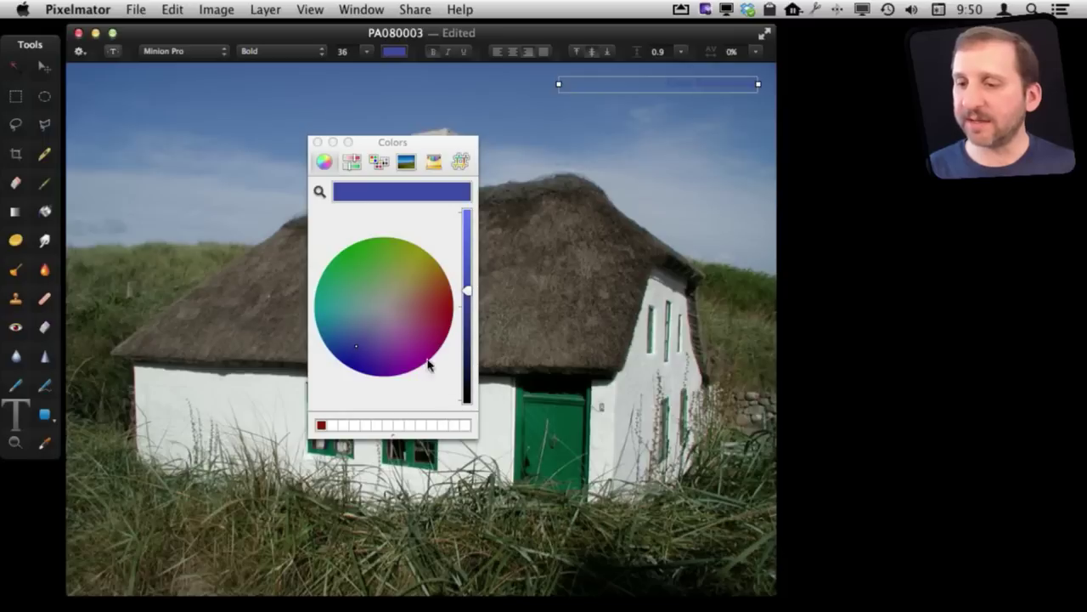
{"action": "left_click", "coordinate": [466, 399]}
{"action": "left_click", "coordinate": [317, 142]}
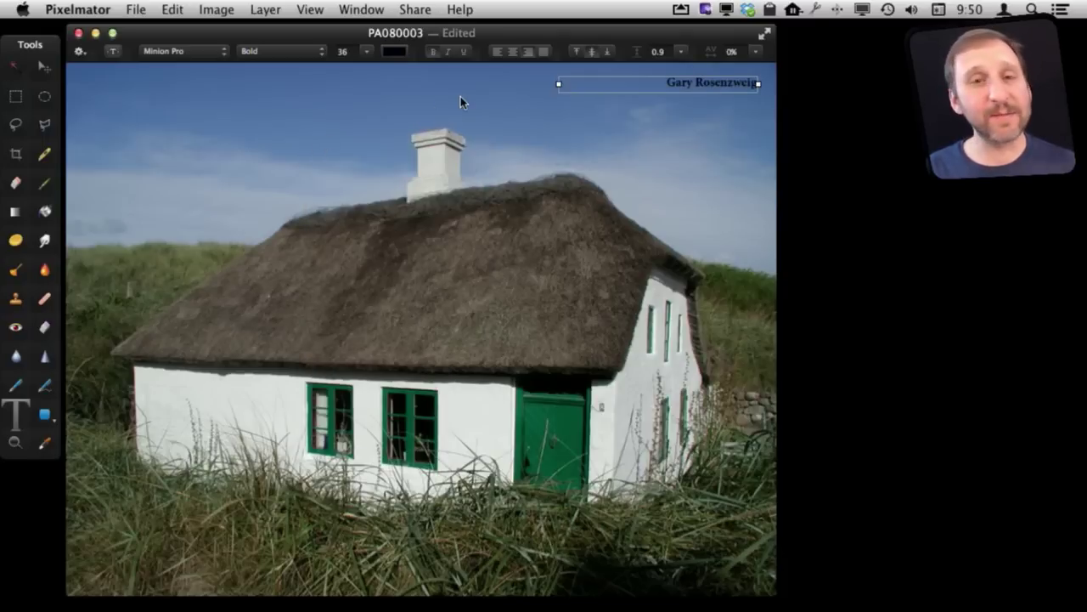
{"action": "left_click", "coordinate": [270, 9]}
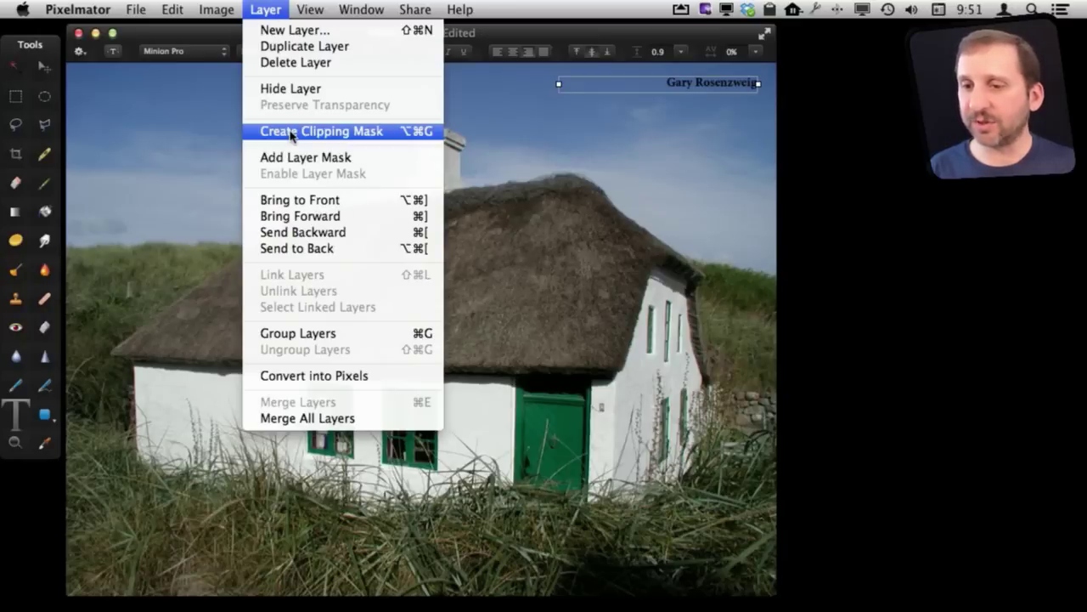
Step: Show the Layers panel and toggle the text layer's visibility off and back on
{"action": "mouse_move", "coordinate": [311, 9]}
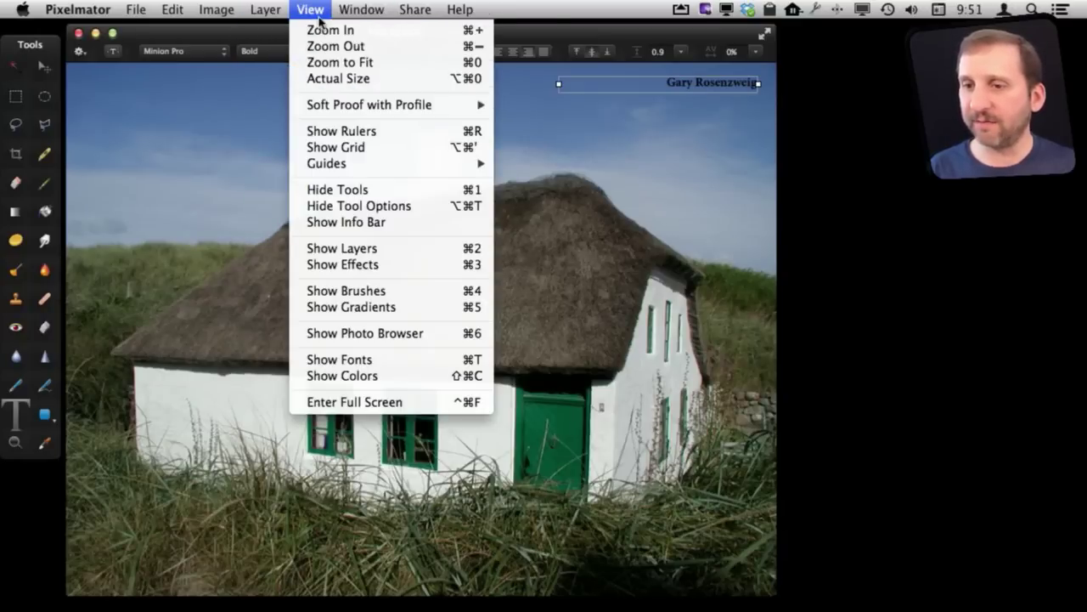
{"action": "left_click", "coordinate": [327, 249]}
{"action": "left_click_drag", "start_coordinate": [681, 92], "coordinate": [497, 195]}
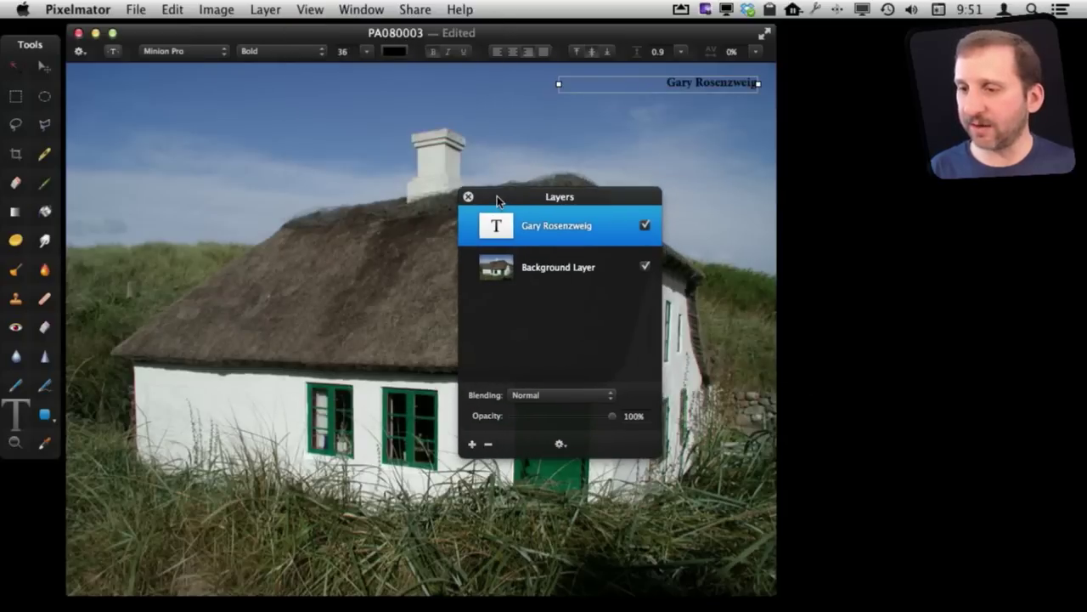
{"action": "left_click", "coordinate": [650, 224]}
{"action": "left_click", "coordinate": [652, 223]}
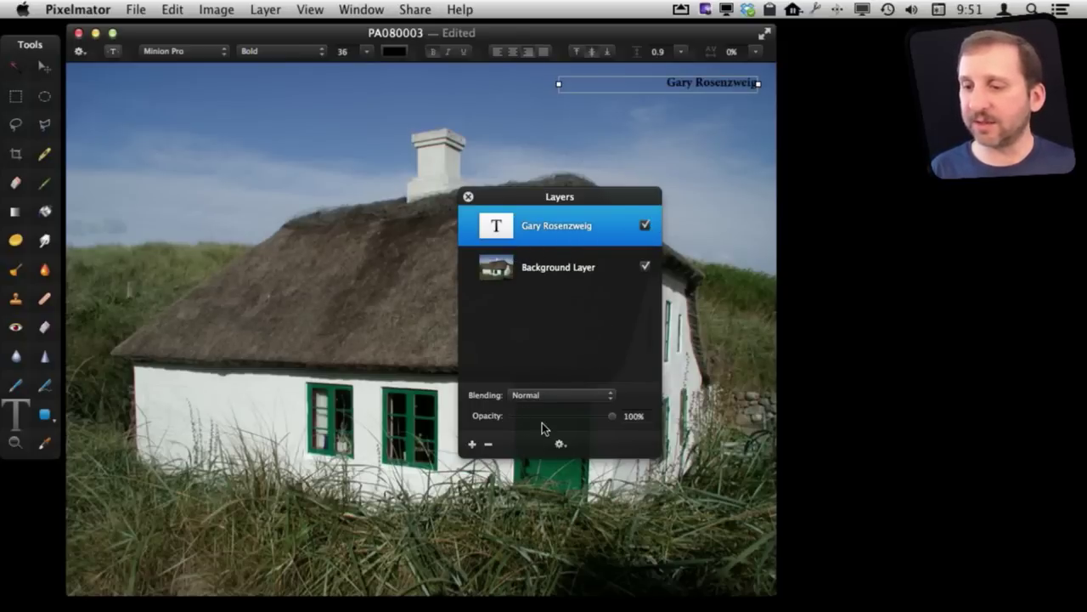
Step: Fade the text layer to 16% opacity and move it to the photo's bottom-right corner
{"action": "left_click_drag", "start_coordinate": [612, 416], "coordinate": [535, 417]}
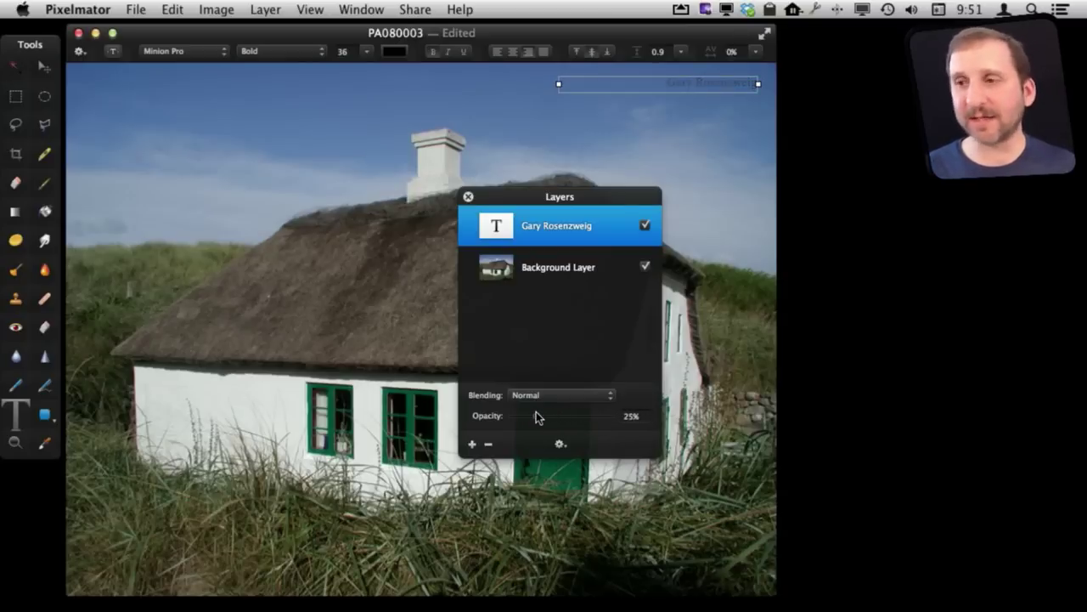
{"action": "left_click_drag", "start_coordinate": [537, 417], "coordinate": [527, 415]}
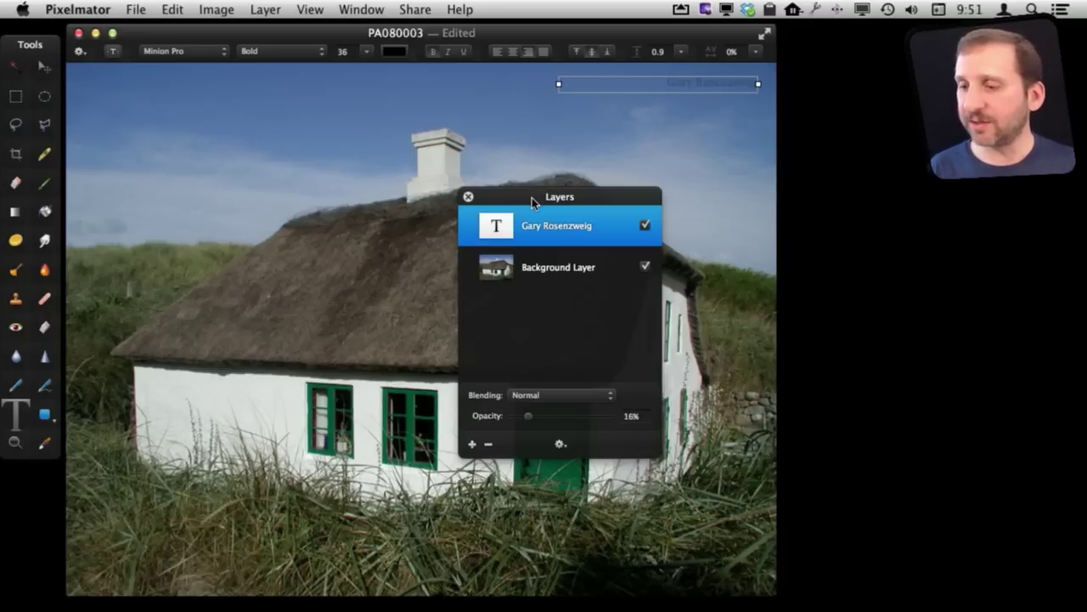
{"action": "left_click_drag", "start_coordinate": [527, 194], "coordinate": [295, 127]}
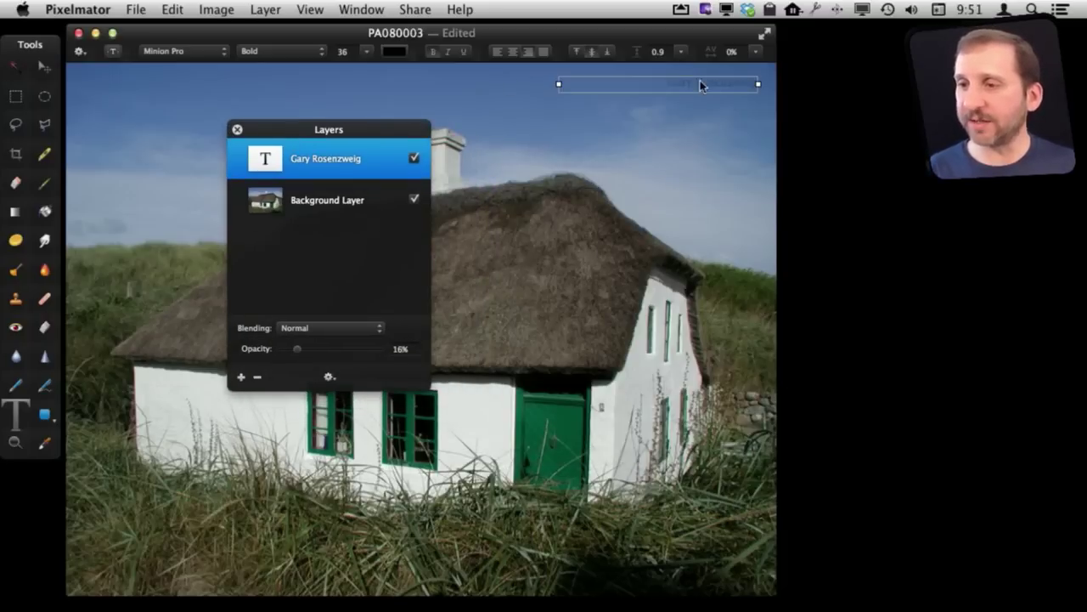
{"action": "left_click_drag", "start_coordinate": [696, 85], "coordinate": [705, 583]}
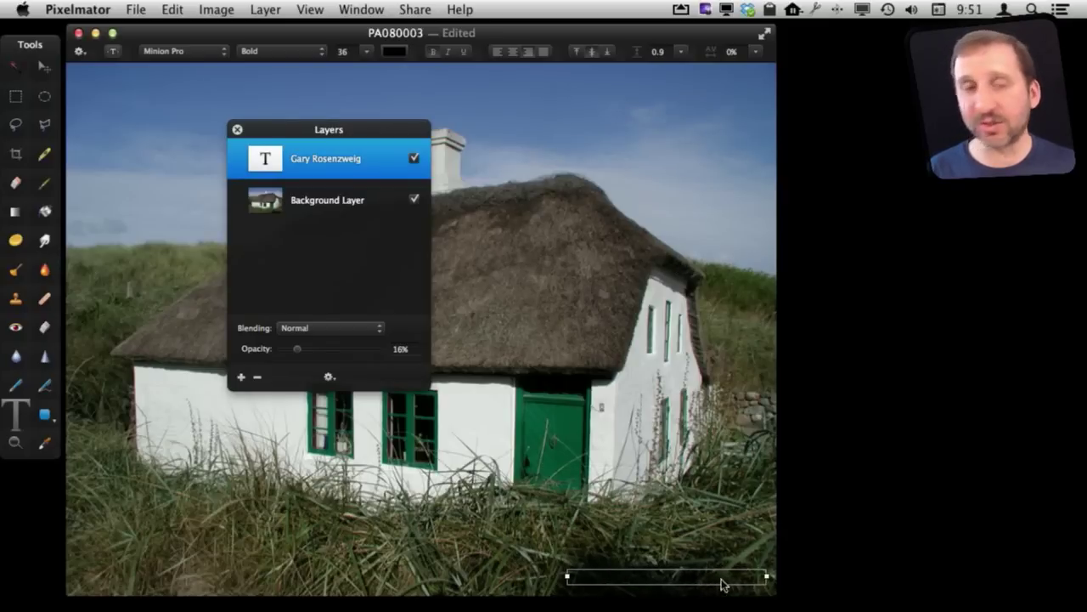
Step: Change the watermark text colour from black to white
{"action": "left_click", "coordinate": [394, 51]}
{"action": "left_click", "coordinate": [470, 312]}
{"action": "left_click_drag", "start_coordinate": [470, 311], "coordinate": [468, 189]}
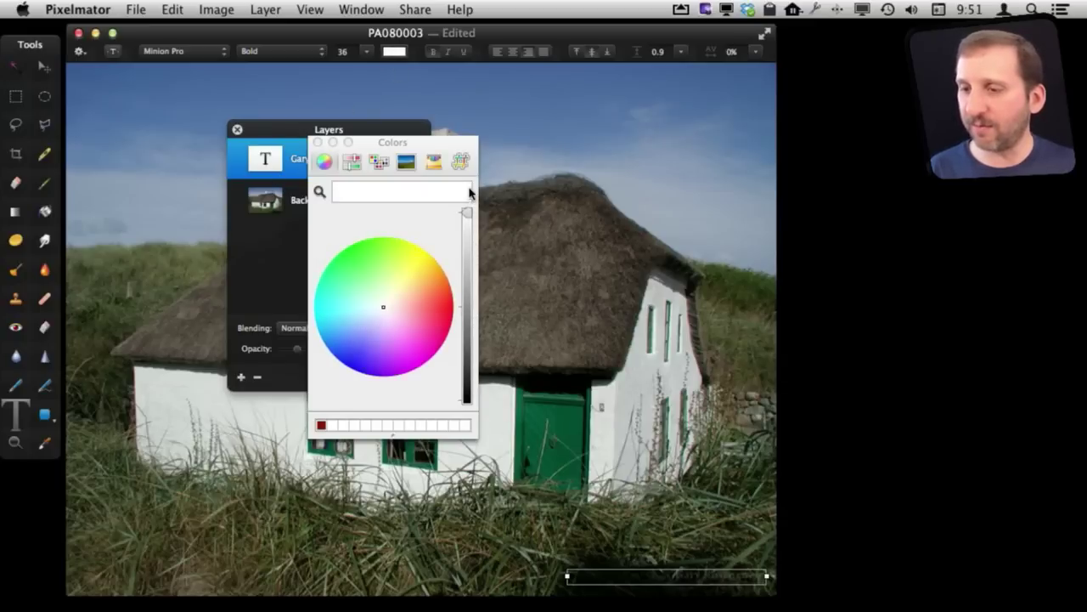
{"action": "left_click", "coordinate": [317, 141]}
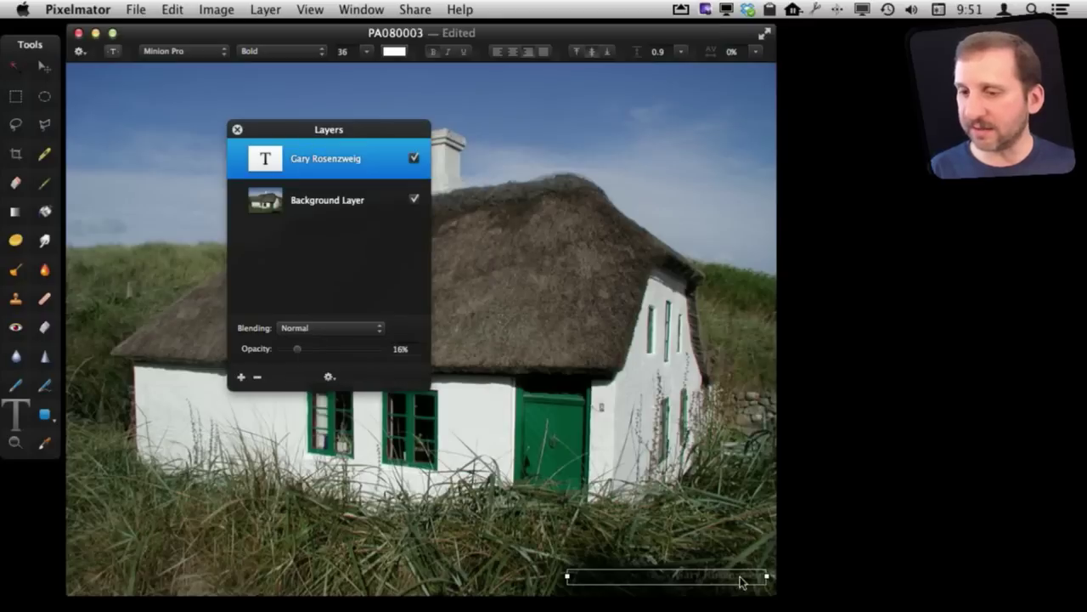
Step: Raise the watermark opacity to about 27% and nudge it into the bottom-right corner
{"action": "mouse_move", "coordinate": [298, 350]}
{"action": "left_mouse_down"}
{"action": "mouse_move", "coordinate": [330, 356]}
{"action": "mouse_move", "coordinate": [308, 355]}
{"action": "left_mouse_up"}
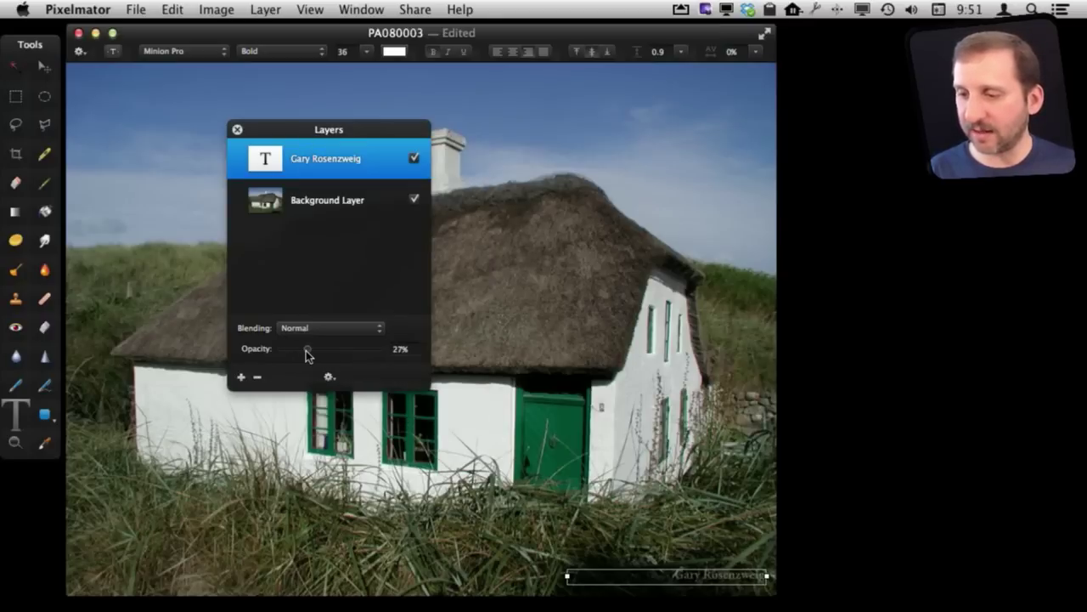
{"action": "left_click", "coordinate": [238, 130]}
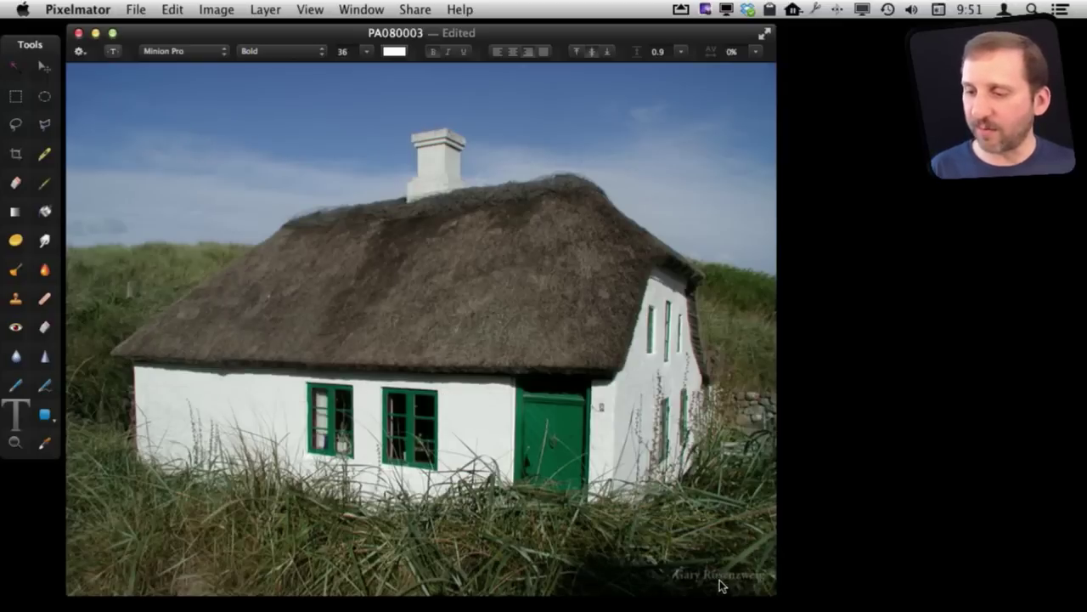
{"action": "left_click_drag", "start_coordinate": [720, 589], "coordinate": [724, 592]}
{"action": "key", "text": "Up"}
{"action": "key", "text": "Right"}
{"action": "key", "text": "Right"}
{"action": "key", "text": "Right"}
{"action": "key", "text": "Right"}
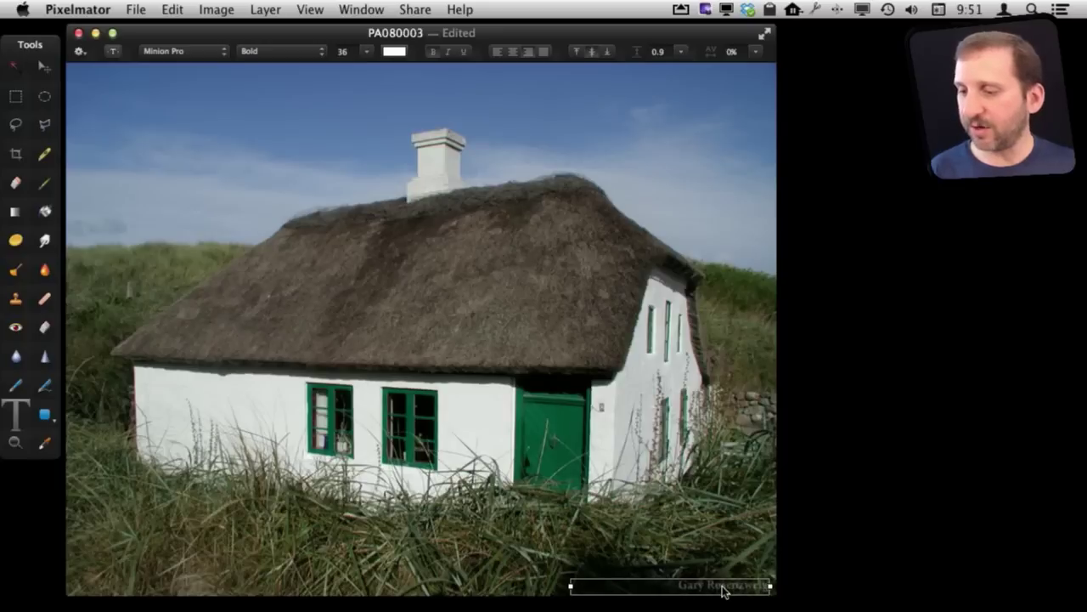
{"action": "key", "text": "Escape"}
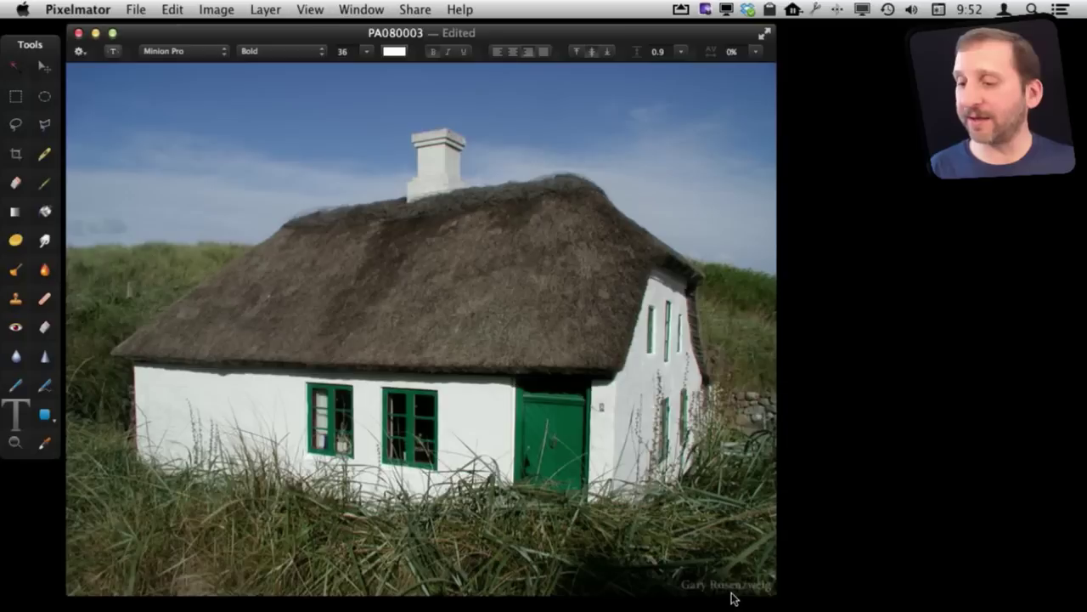
Step: Move the watermark onto the roof at size 144, widened to one line and centred
{"action": "left_click_drag", "start_coordinate": [732, 597], "coordinate": [330, 278]}
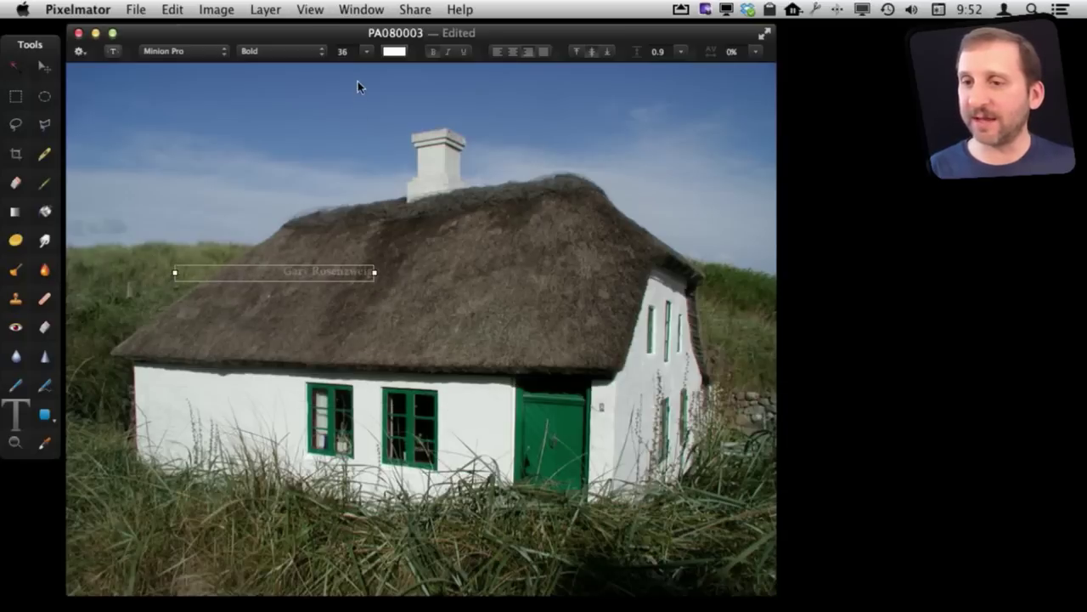
{"action": "left_click", "coordinate": [367, 51]}
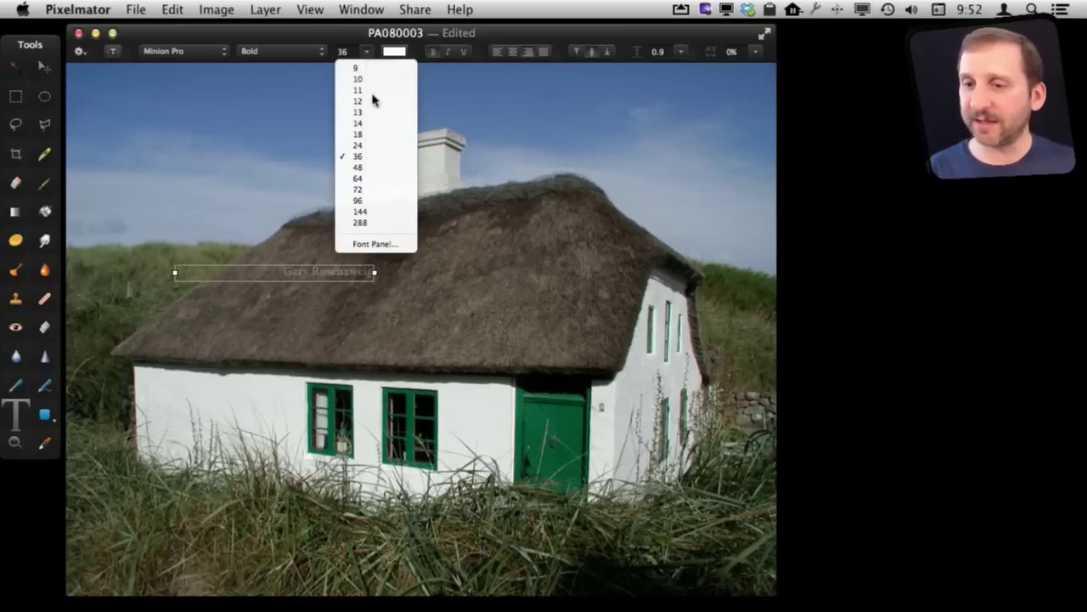
{"action": "left_click", "coordinate": [361, 222]}
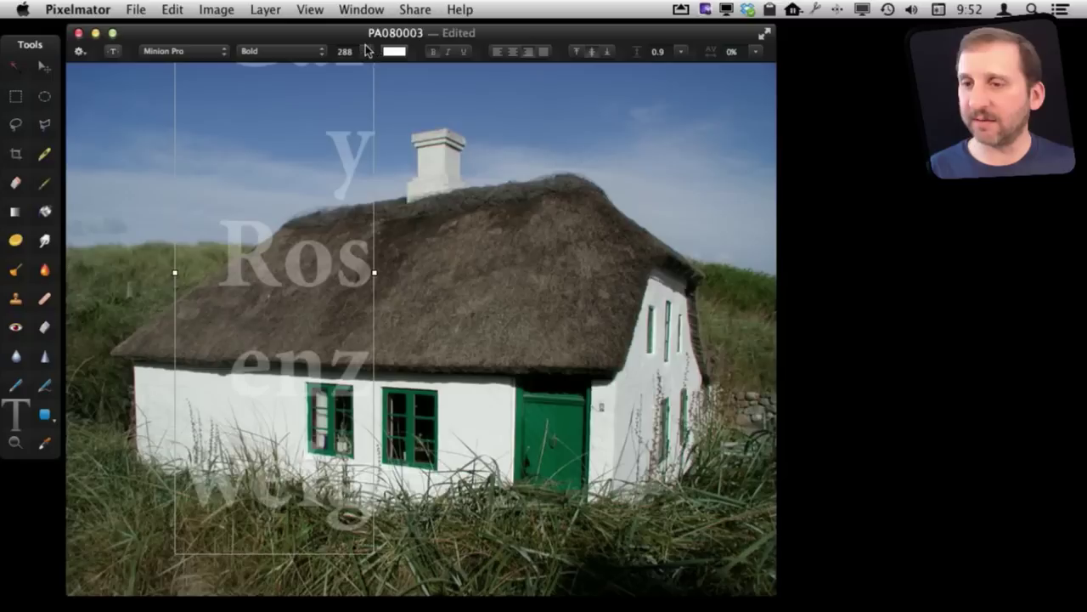
{"action": "left_click", "coordinate": [366, 51]}
{"action": "left_click", "coordinate": [361, 218]}
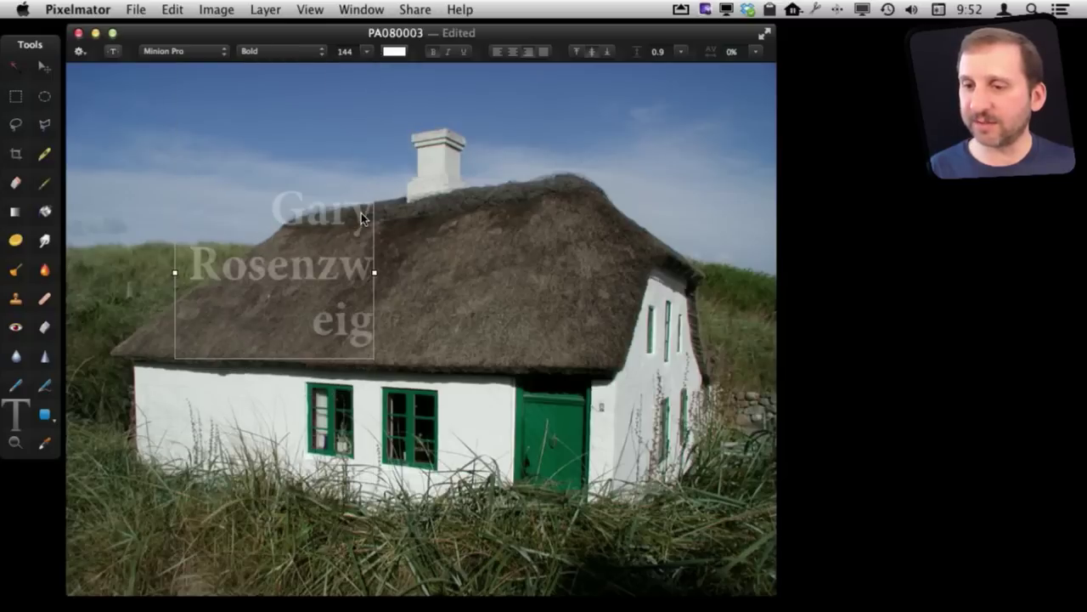
{"action": "left_click_drag", "start_coordinate": [374, 272], "coordinate": [639, 277]}
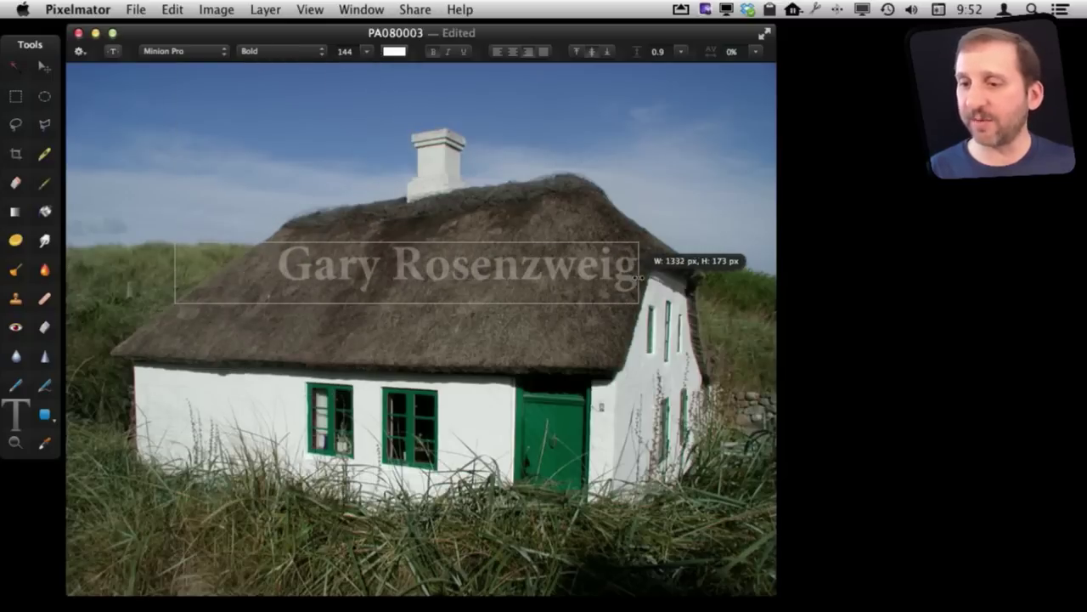
{"action": "left_click_drag", "start_coordinate": [491, 273], "coordinate": [449, 321]}
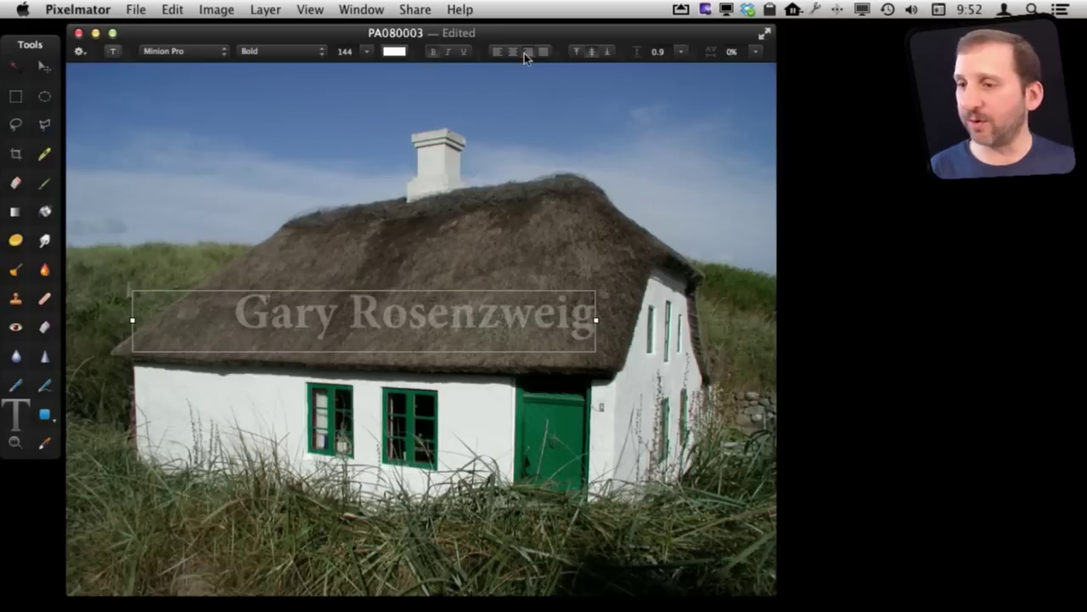
Step: Fade the watermark layer to about 3% opacity so it is nearly invisible
{"action": "left_click", "coordinate": [310, 9]}
{"action": "left_click", "coordinate": [355, 253]}
{"action": "left_click", "coordinate": [290, 349]}
{"action": "left_click_drag", "start_coordinate": [323, 134], "coordinate": [149, 178]}
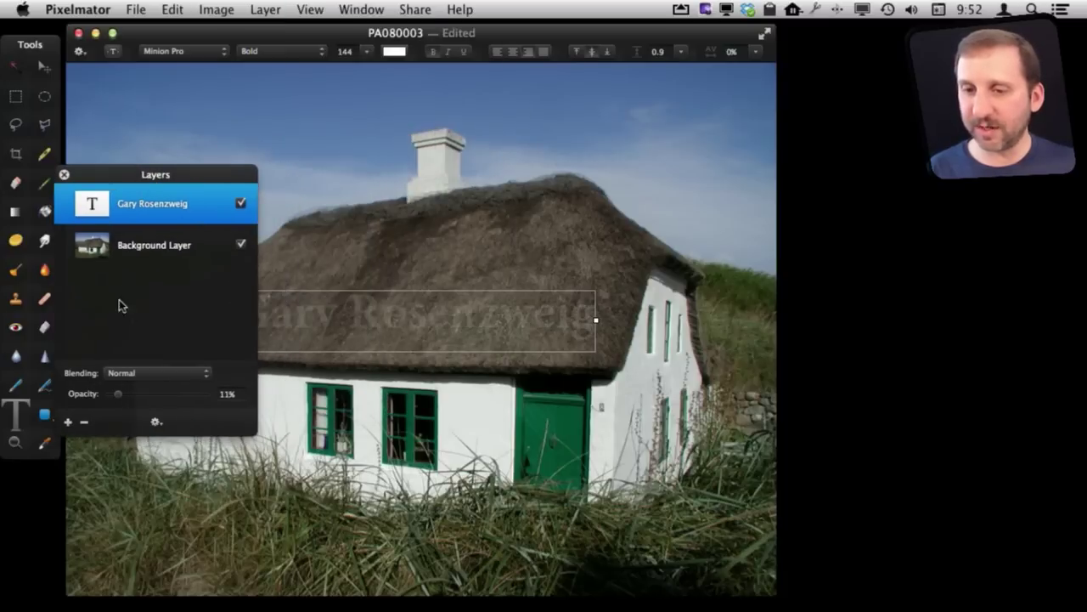
{"action": "left_click_drag", "start_coordinate": [118, 396], "coordinate": [112, 396]}
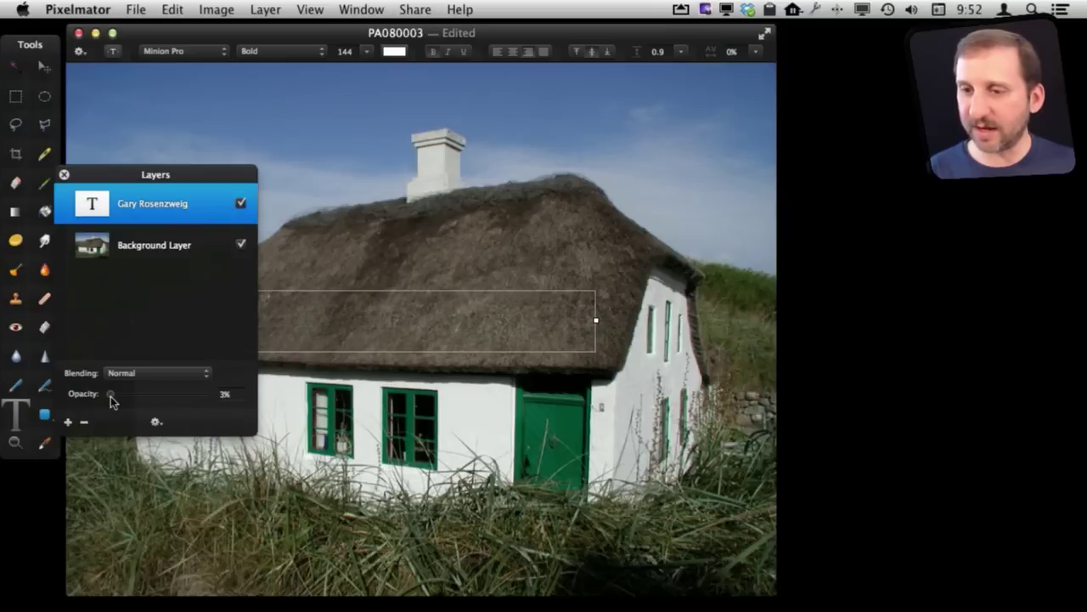
{"action": "mouse_move", "coordinate": [131, 175]}
{"action": "left_mouse_down"}
{"action": "mouse_move", "coordinate": [259, 403]}
{"action": "mouse_move", "coordinate": [131, 191]}
{"action": "left_mouse_up"}
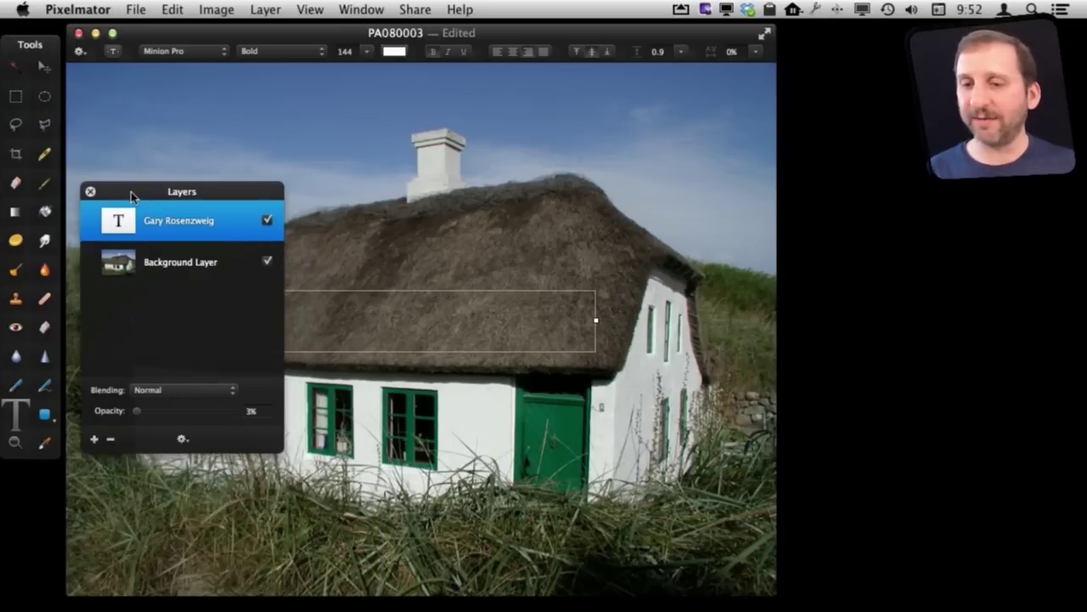